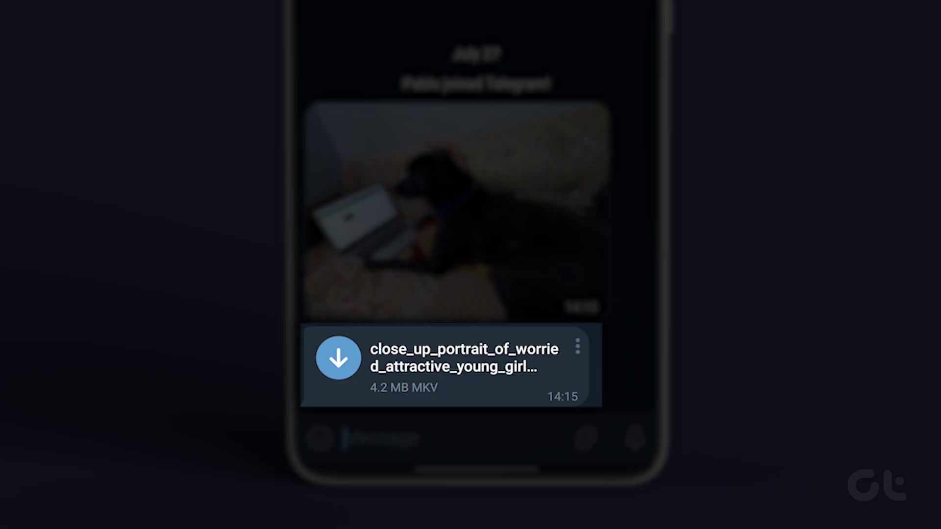
Step: Download Pablo's 4.2 MB MKV video from the Telegram chat to the phone
click(338, 367)
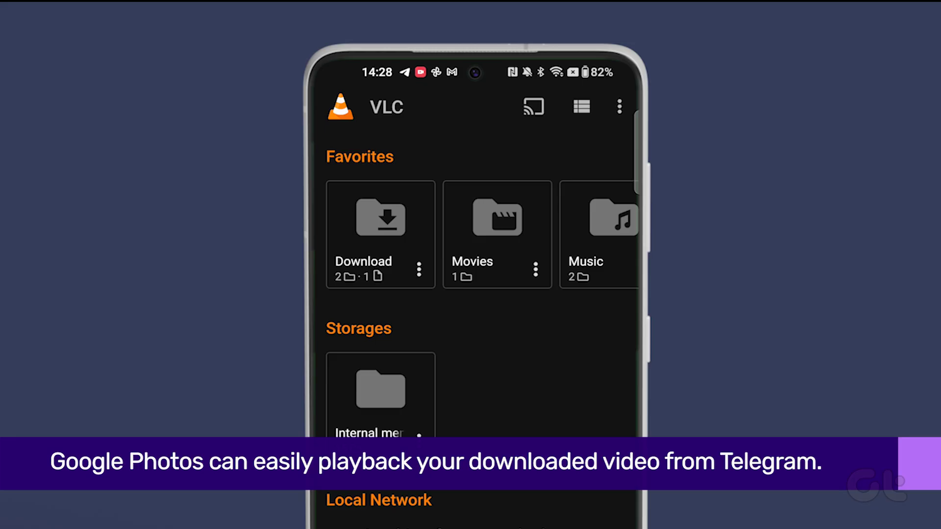
Step: In VLC, browse to Download > Telegram and play the downloaded portrait video
click(374, 255)
click(400, 193)
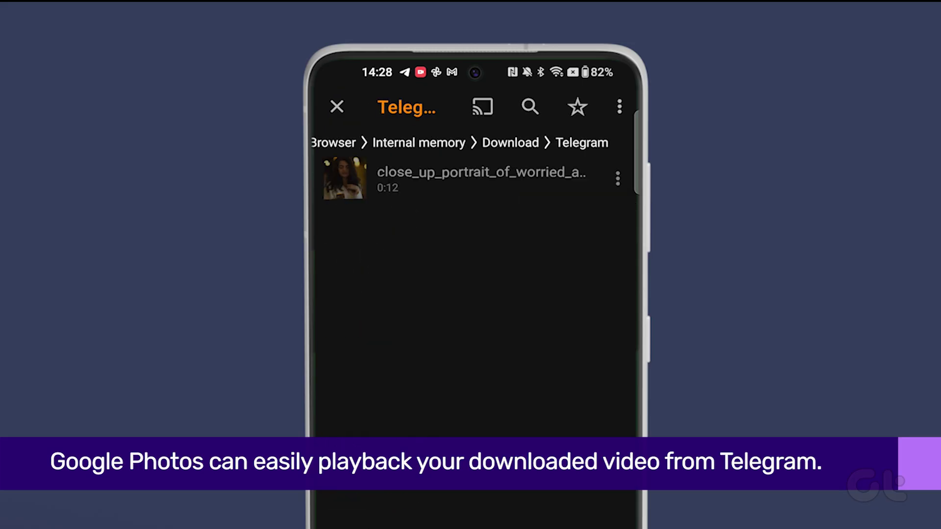
click(470, 178)
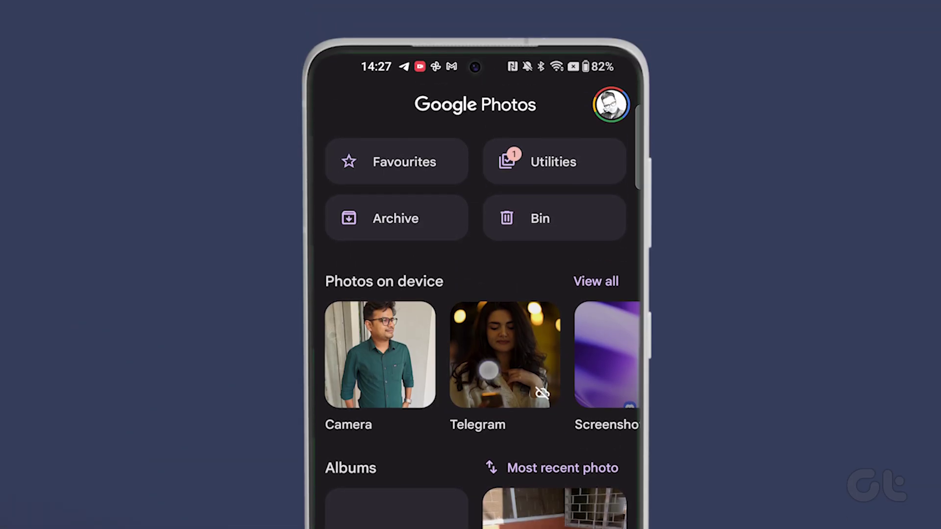
Step: Open Google Photos' on-device Telegram album and play its 12-second video full screen
click(504, 352)
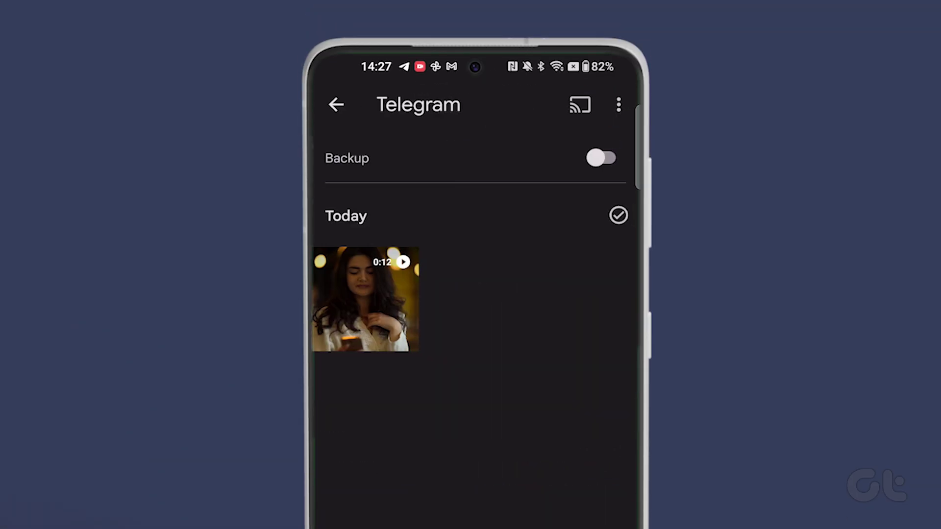
click(365, 298)
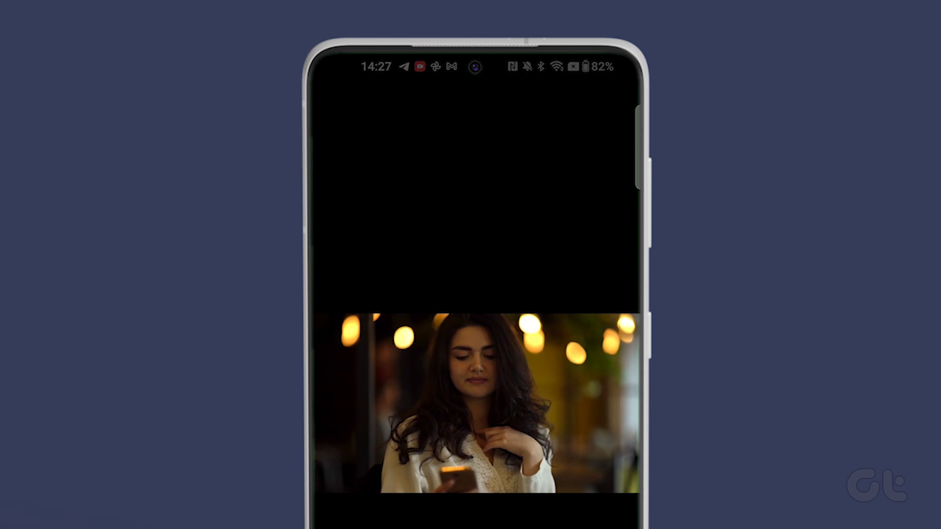